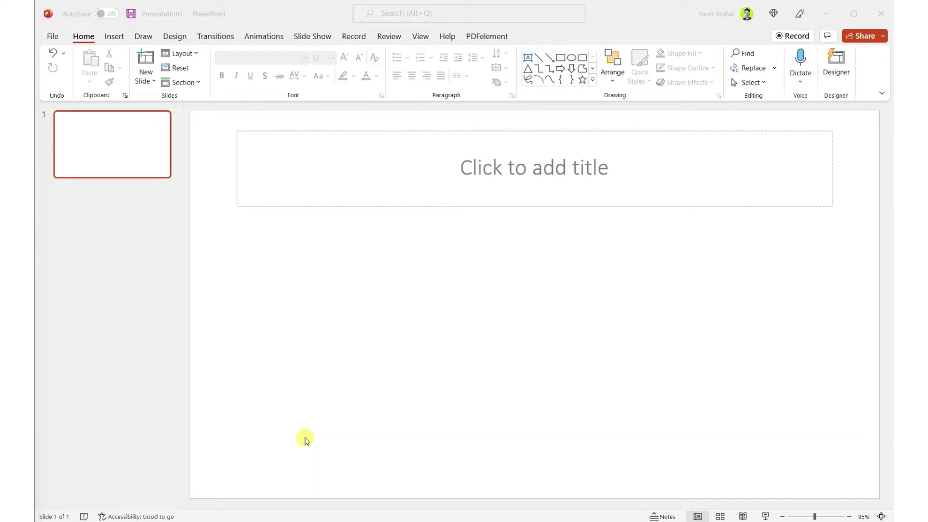
# Step: Insert a 5-column by 3-row table on the blank slide using the Insert Table grid
pyautogui.click(322, 311)
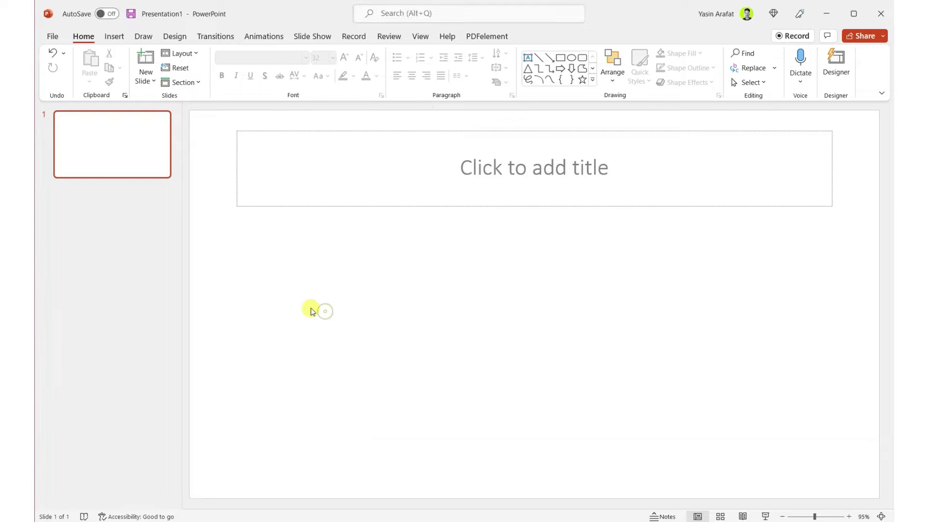
pyautogui.click(117, 38)
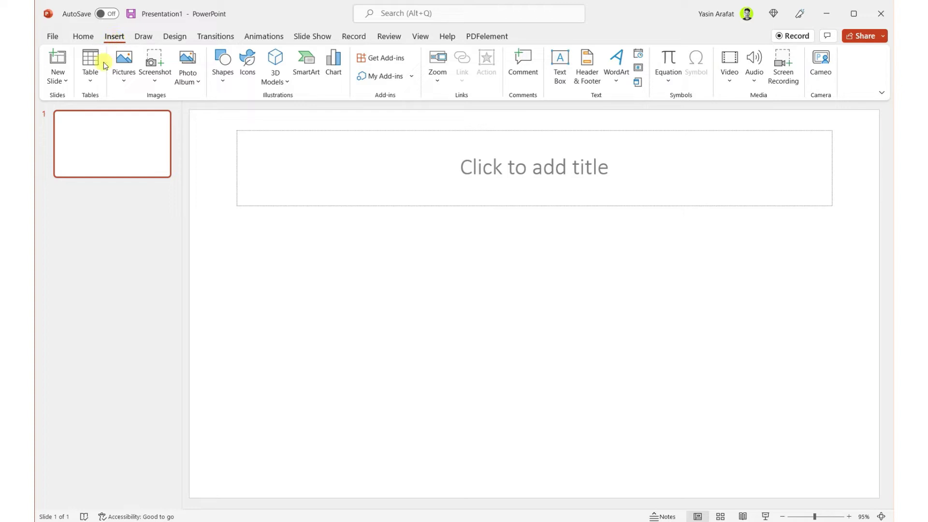
pyautogui.click(92, 81)
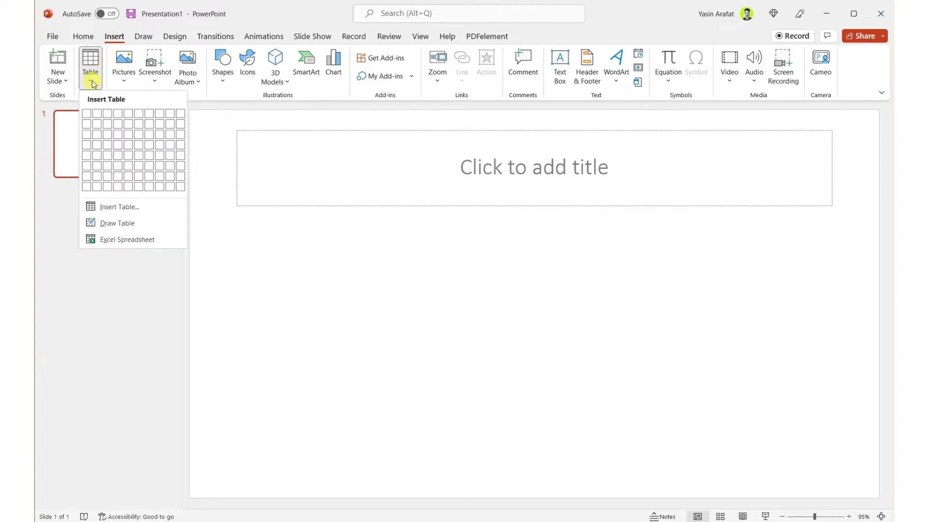
pyautogui.click(129, 136)
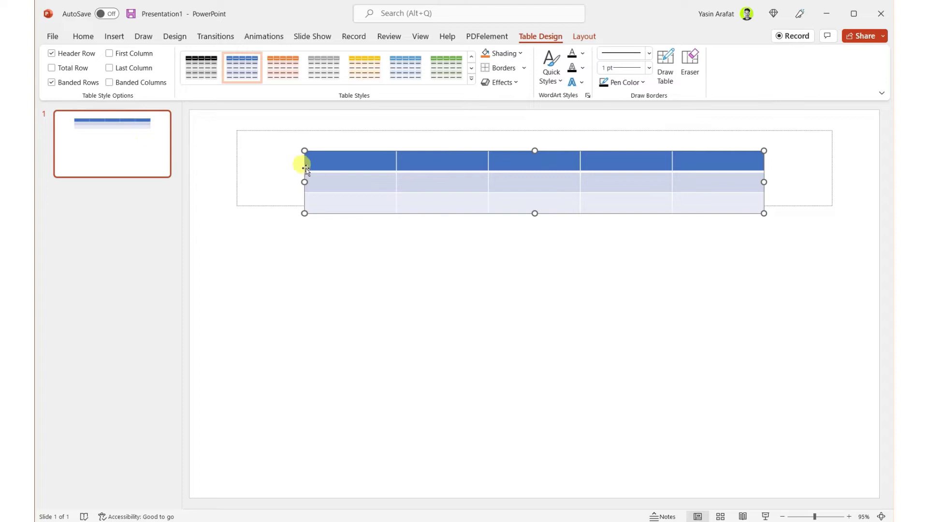
# Step: Move the table down below the title placeholder
pyautogui.click(400, 255)
pyautogui.click(385, 213)
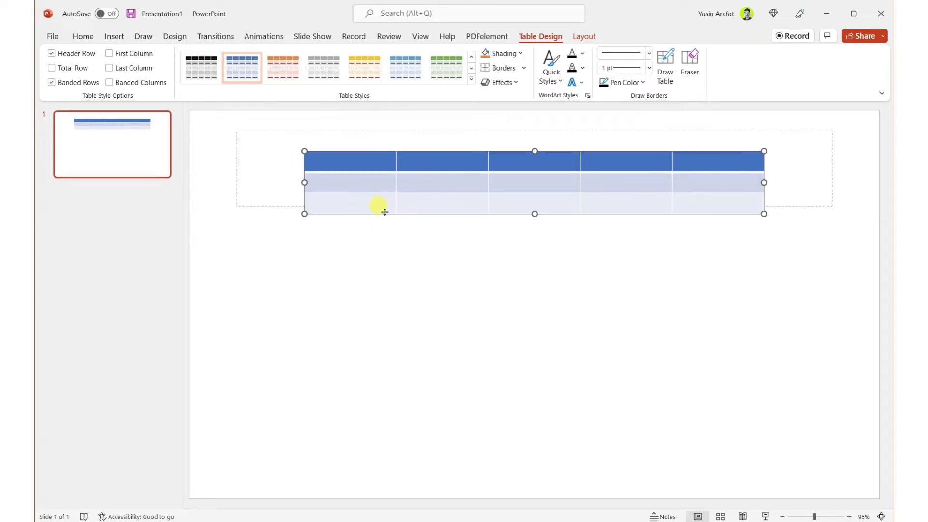
pyautogui.moveTo(340, 210); pyautogui.dragTo(272, 330)
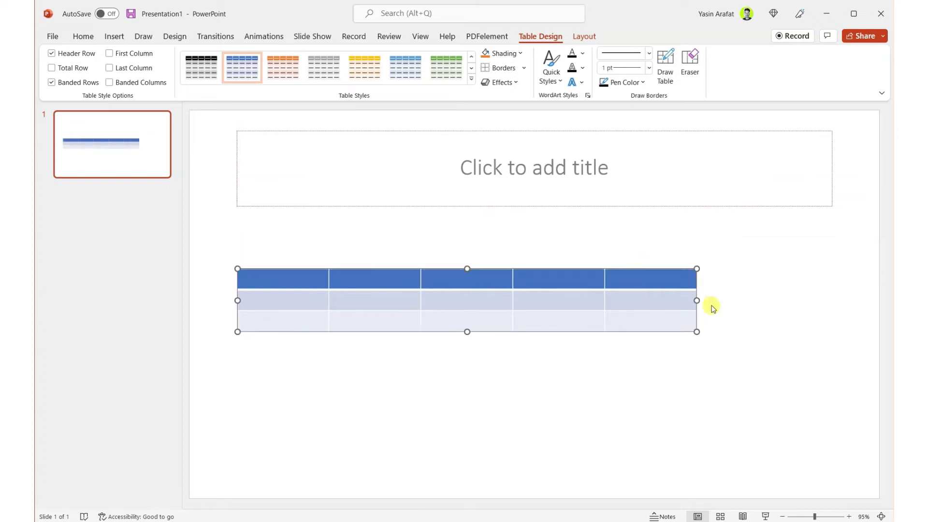
# Step: Stretch the table right to the title's edge and make its rows taller
pyautogui.moveTo(696, 300); pyautogui.dragTo(832, 300)
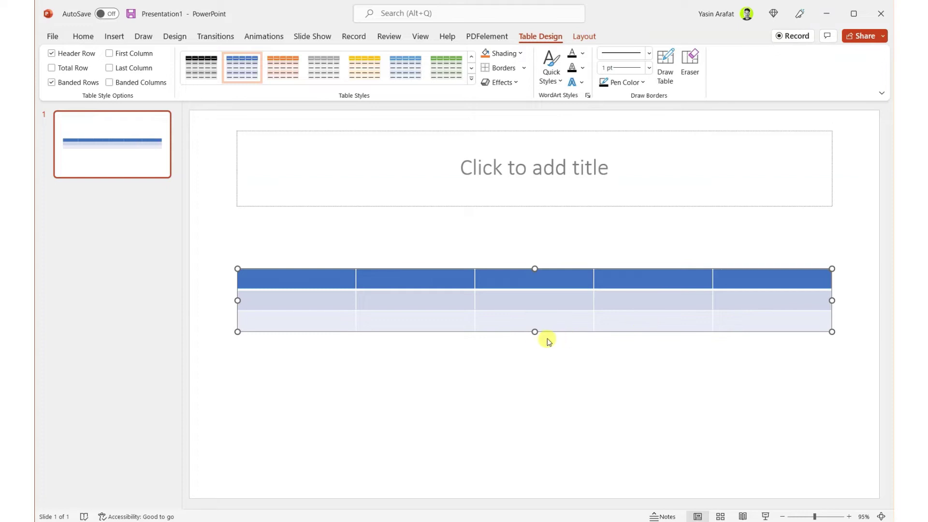
pyautogui.moveTo(534, 331); pyautogui.dragTo(528, 373)
pyautogui.click(513, 418)
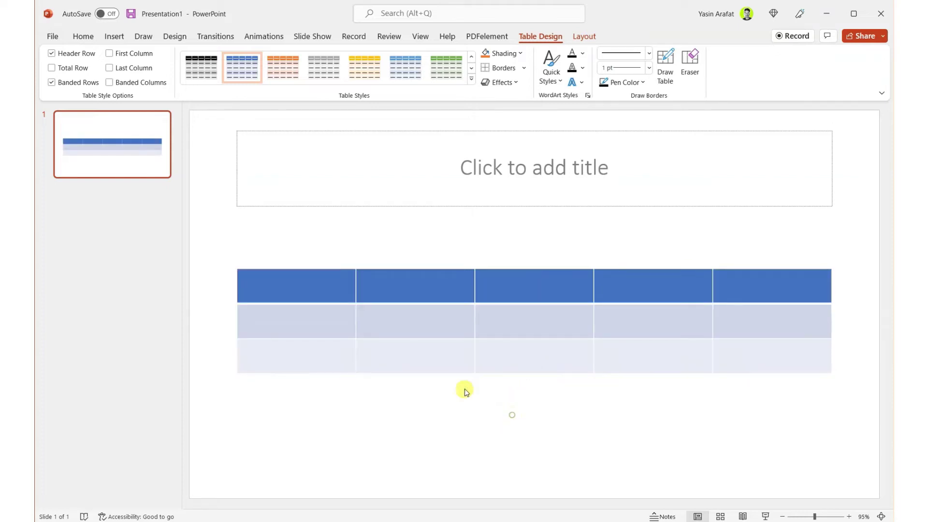
pyautogui.click(310, 288)
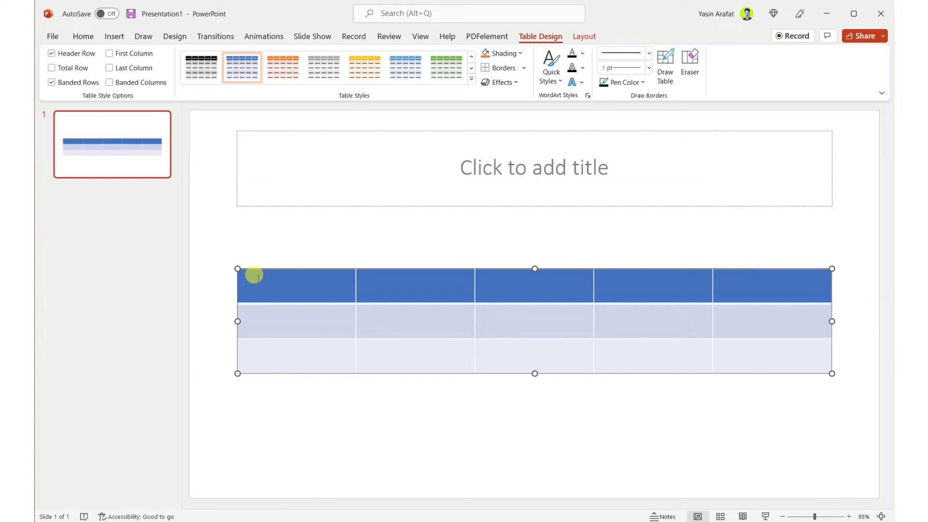
# Step: Label the header cells Name, Contact, Email, Address and B/G
pyautogui.write('Name')
pyautogui.click(436, 281)
pyautogui.write('Contact')
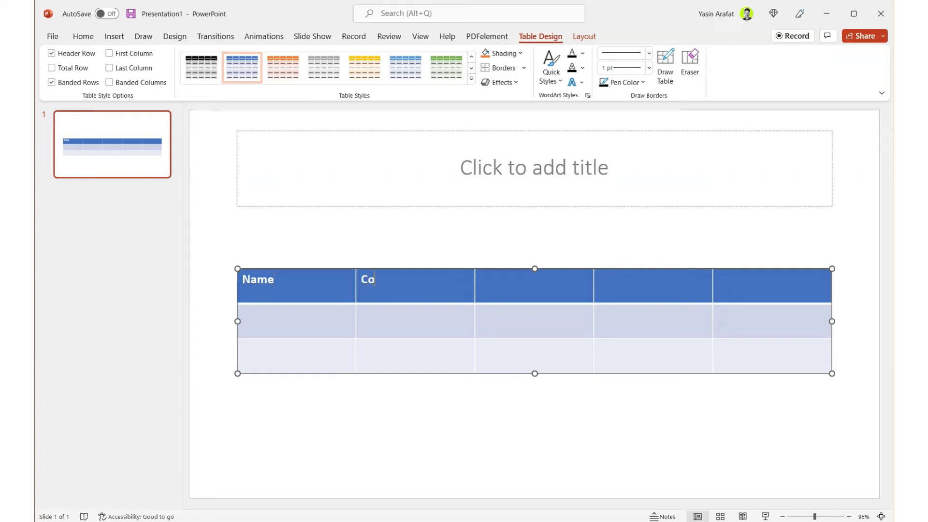
pyautogui.click(497, 289)
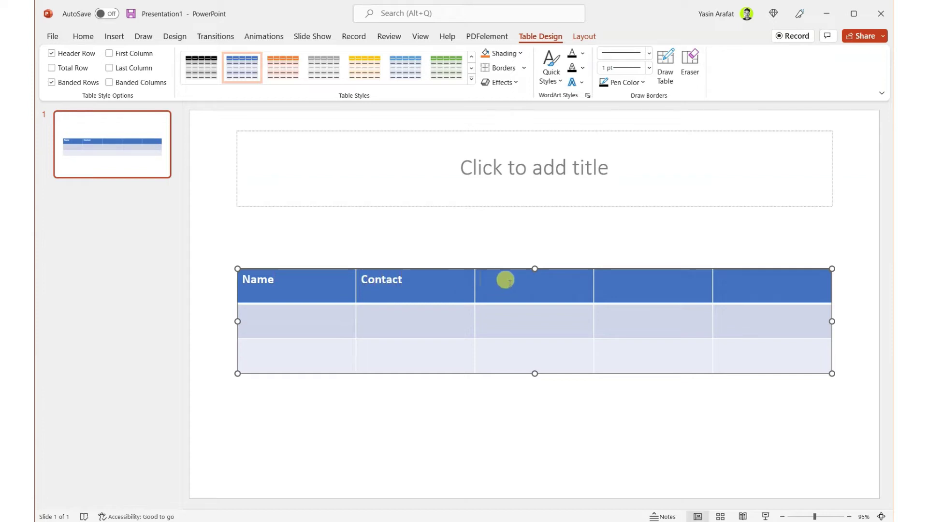
pyautogui.write('Email')
pyautogui.click(636, 288)
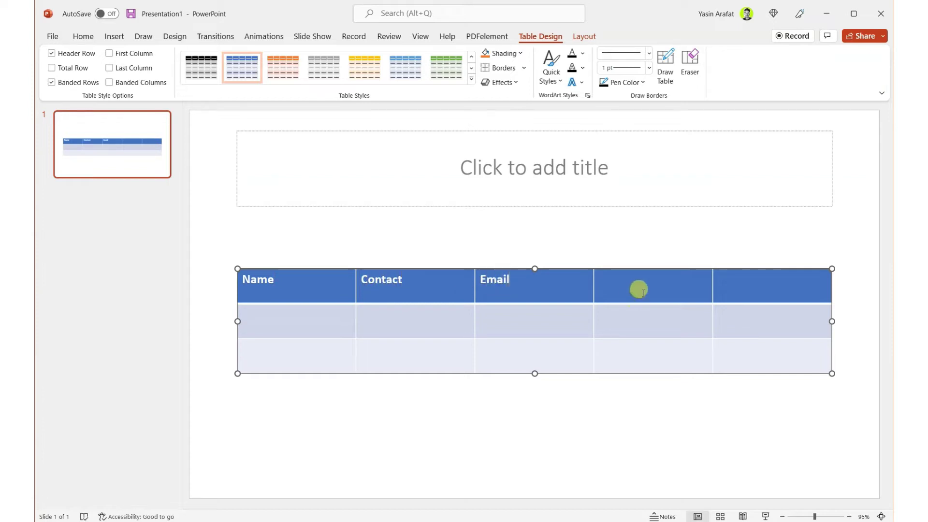
pyautogui.write('Address')
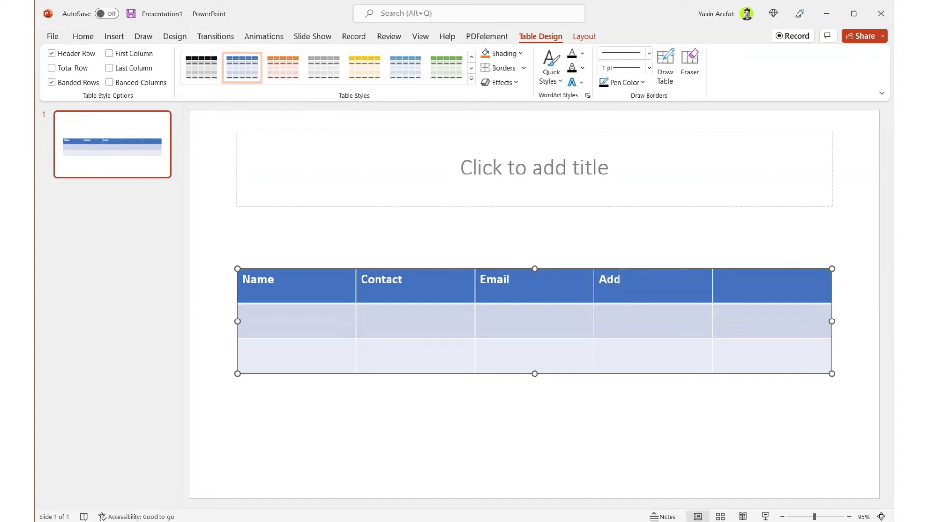
pyautogui.click(783, 286)
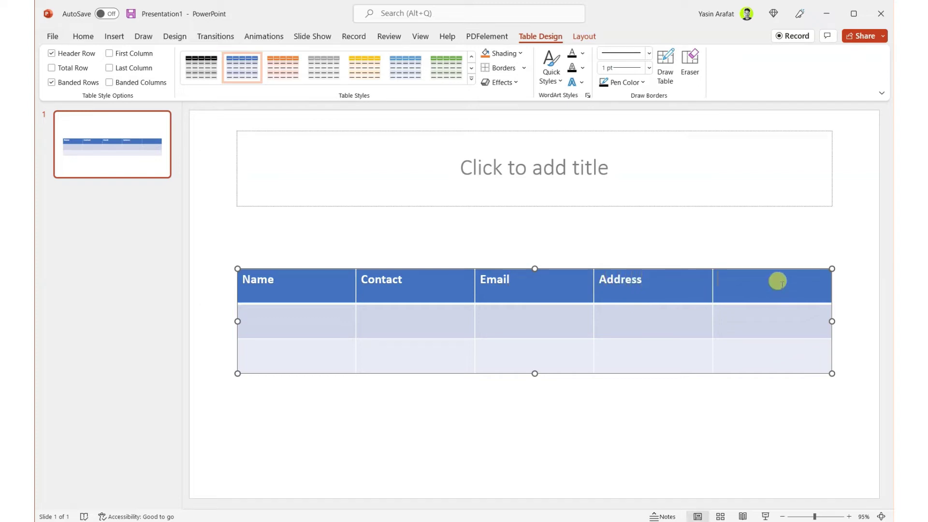
pyautogui.write('B/G:')
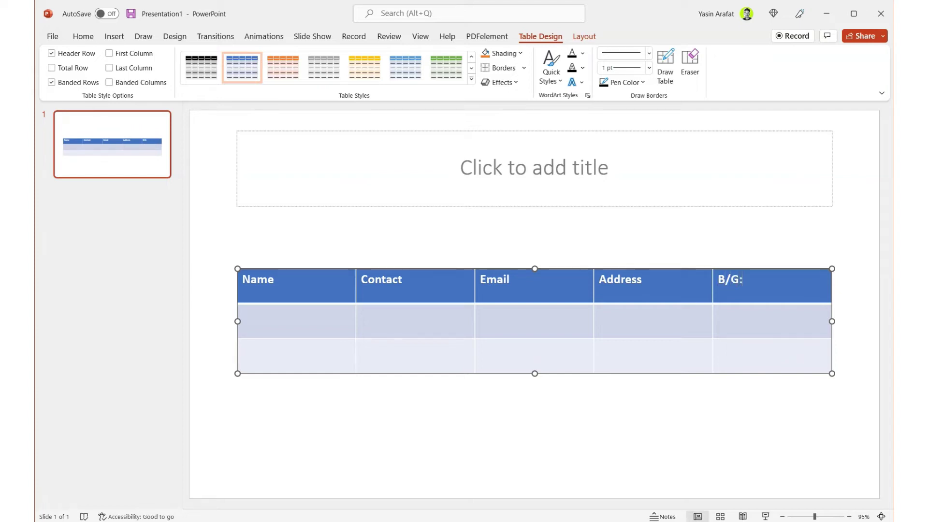
# Step: Nudge the table up slightly, keeping it centred on the slide
pyautogui.click(498, 424)
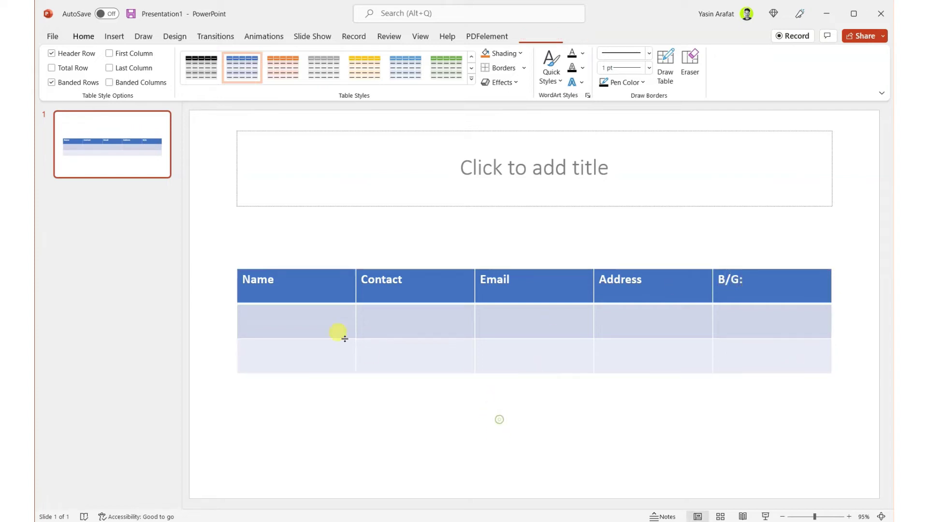
pyautogui.click(313, 278)
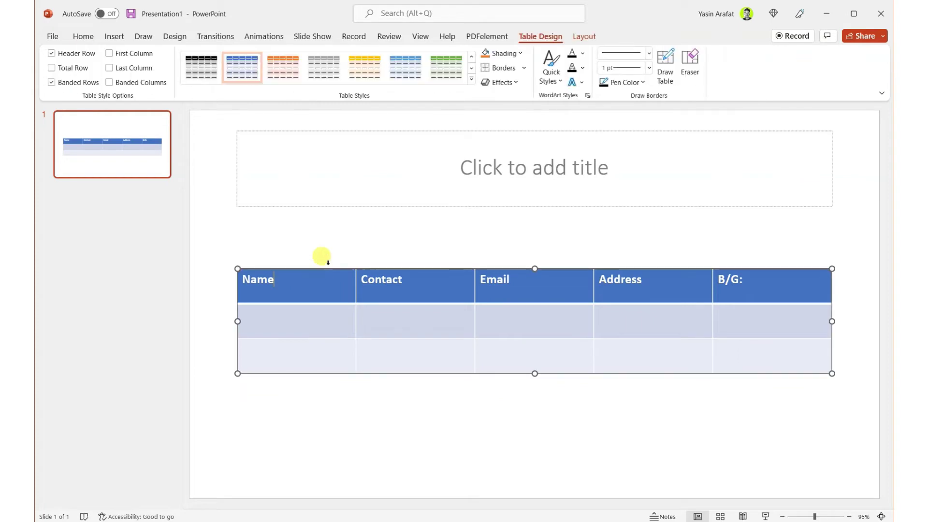
pyautogui.click(371, 414)
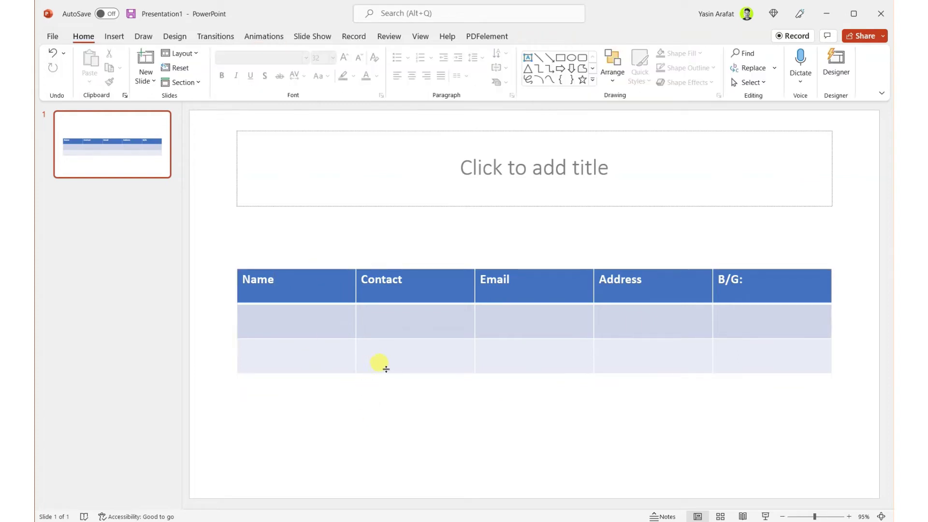
pyautogui.click(385, 372)
pyautogui.moveTo(388, 359); pyautogui.dragTo(386, 346)
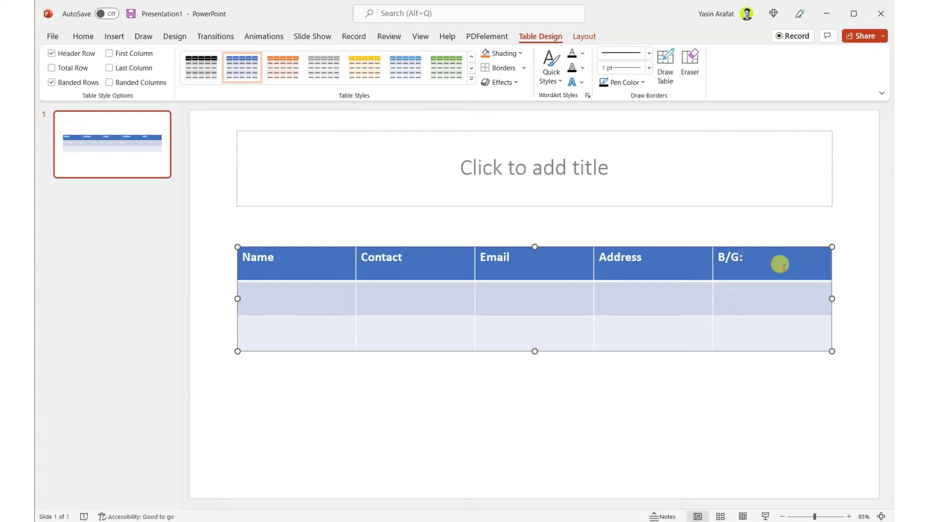
# Step: Insert an empty row below the bottom row via the bottom-right cell's Insert Rows Below
pyautogui.rightClick(780, 266)
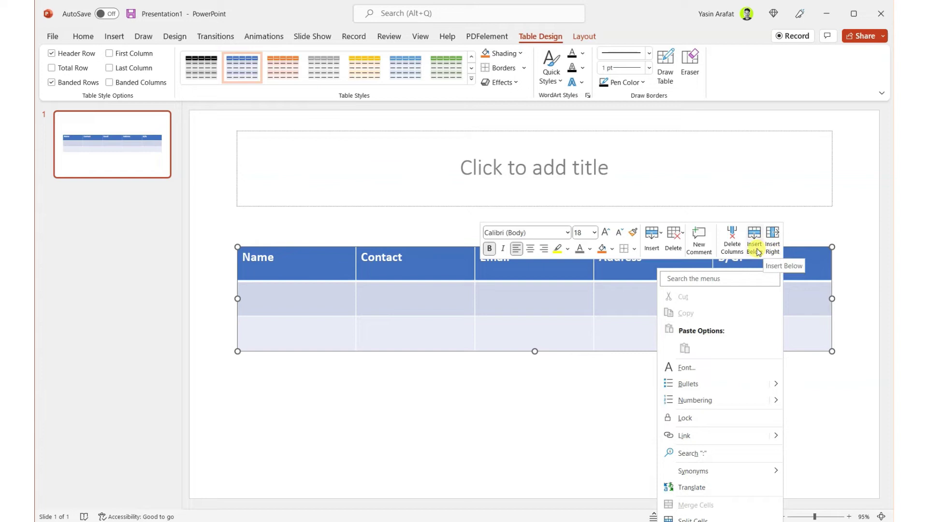
pyautogui.click(661, 239)
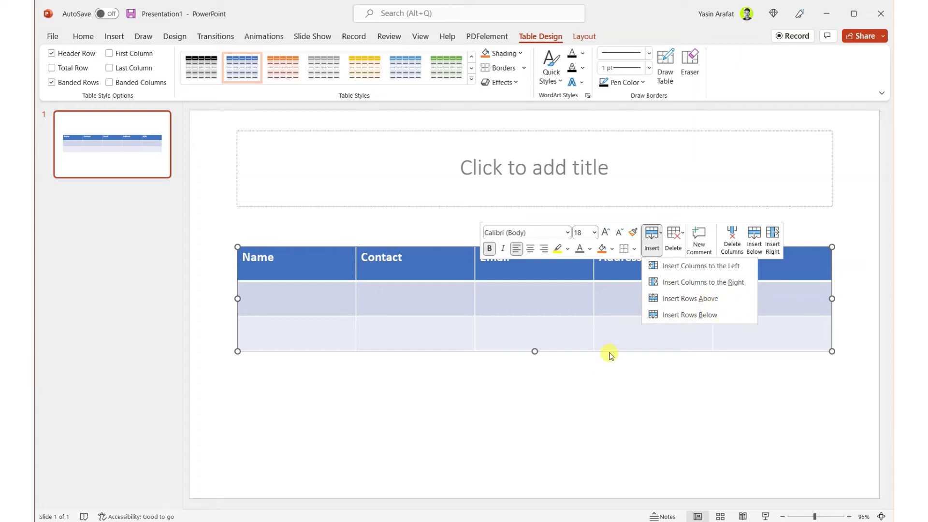
pyautogui.click(556, 335)
pyautogui.moveTo(259, 304); pyautogui.dragTo(761, 325)
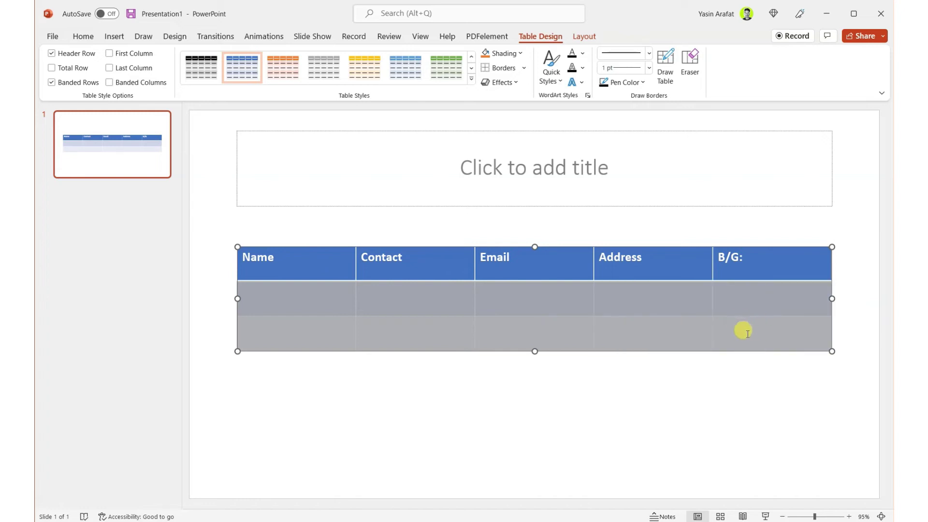
pyautogui.click(751, 337)
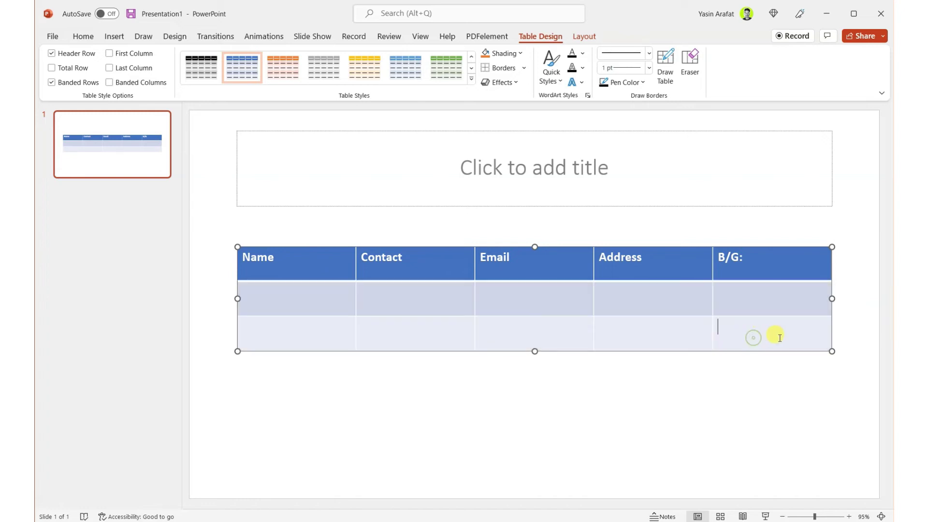
pyautogui.rightClick(752, 334)
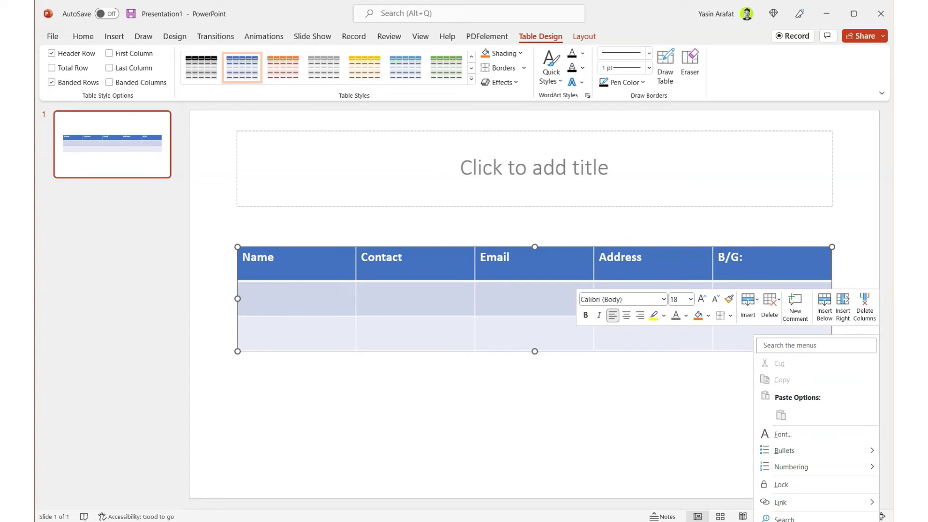
pyautogui.click(757, 309)
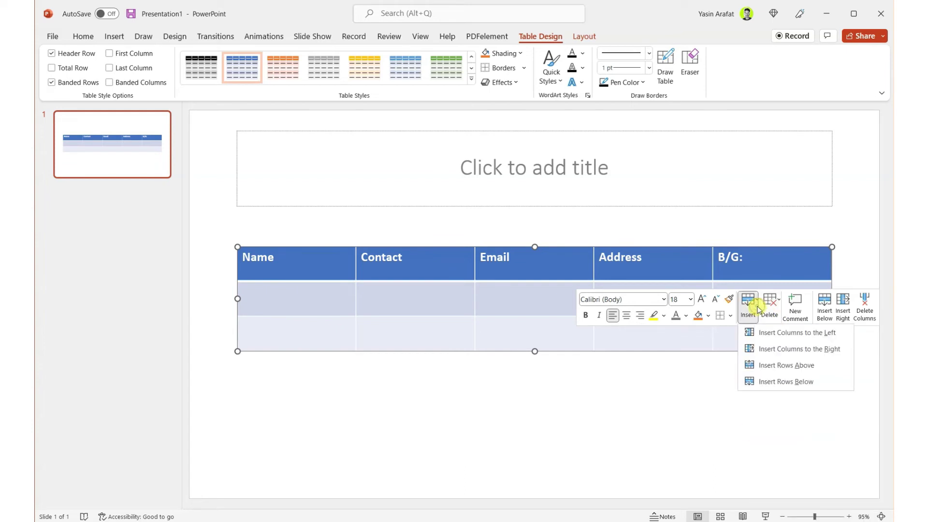
pyautogui.click(769, 382)
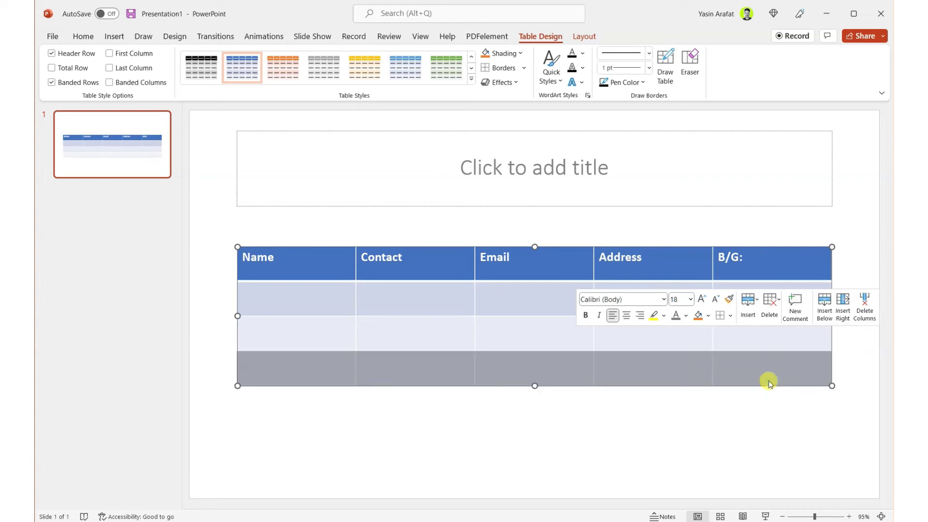
pyautogui.click(481, 347)
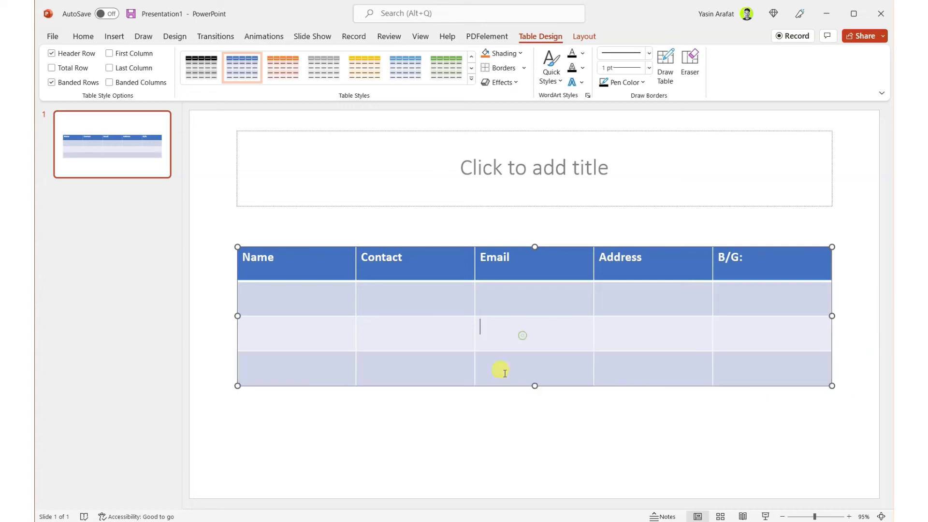
pyautogui.click(274, 371)
# Step: Add a blank column to the right of B/G: with Insert Columns to the Right
pyautogui.rightClick(779, 256)
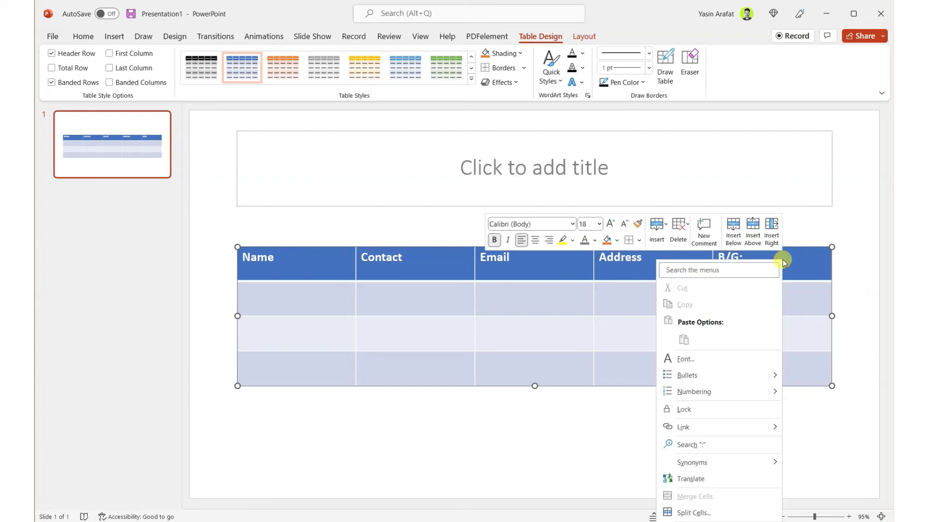
pyautogui.click(665, 234)
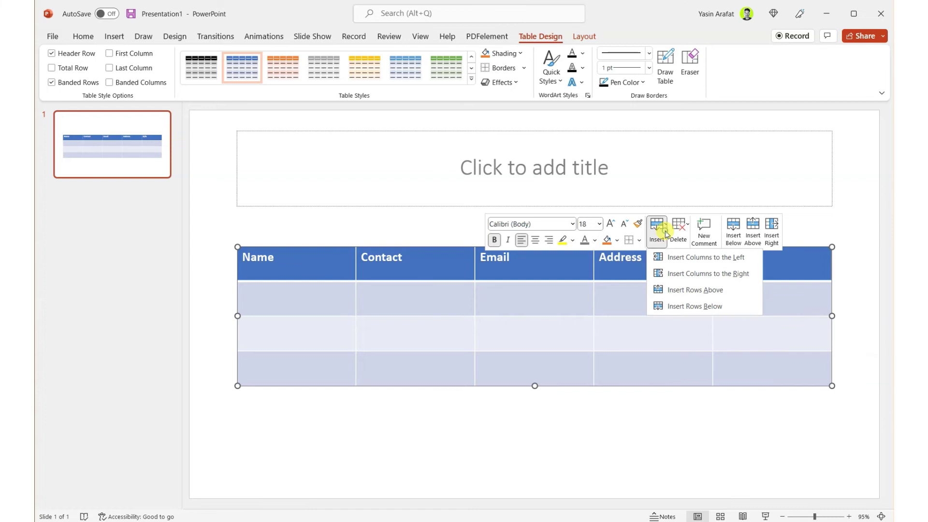
pyautogui.click(682, 274)
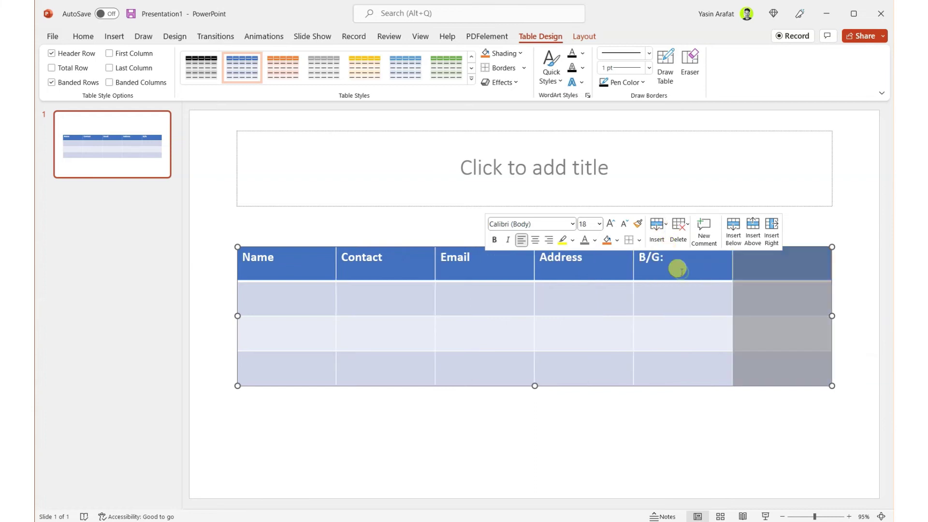
pyautogui.click(678, 367)
pyautogui.click(710, 437)
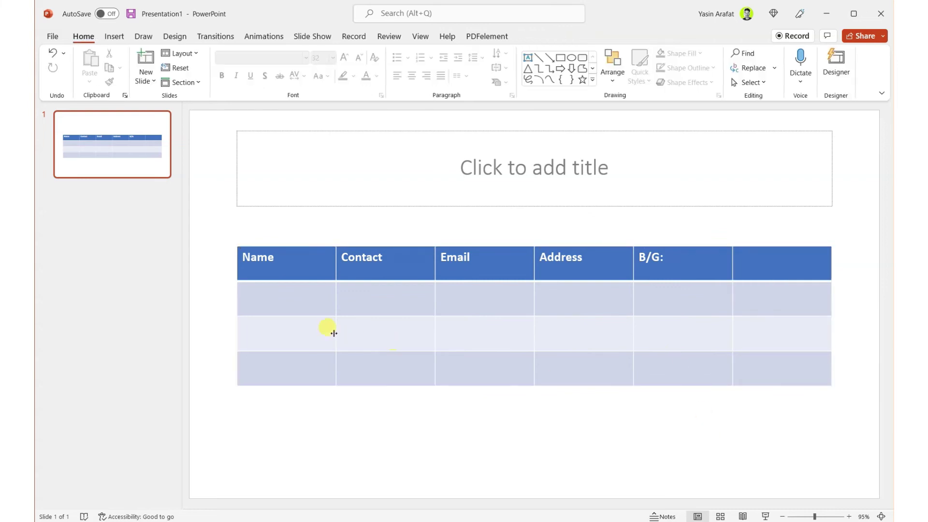
pyautogui.click(784, 258)
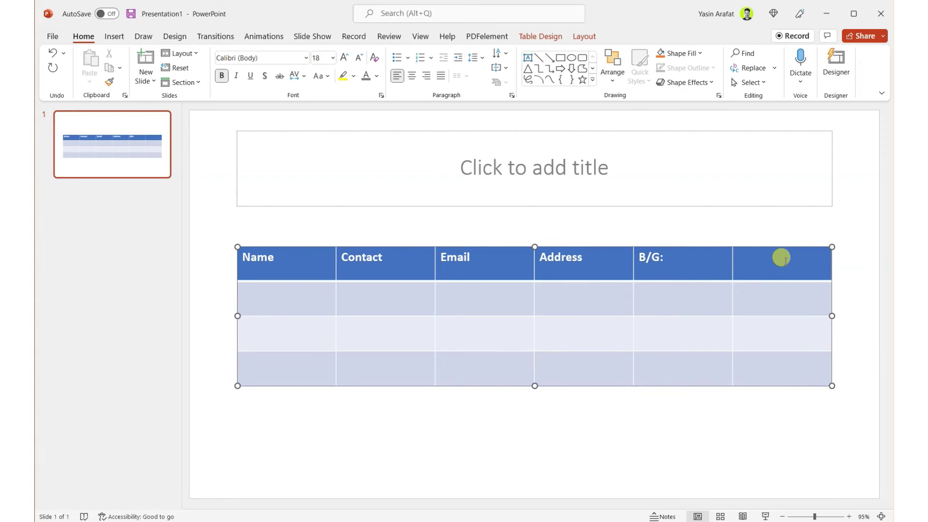
pyautogui.click(494, 229)
pyautogui.click(467, 384)
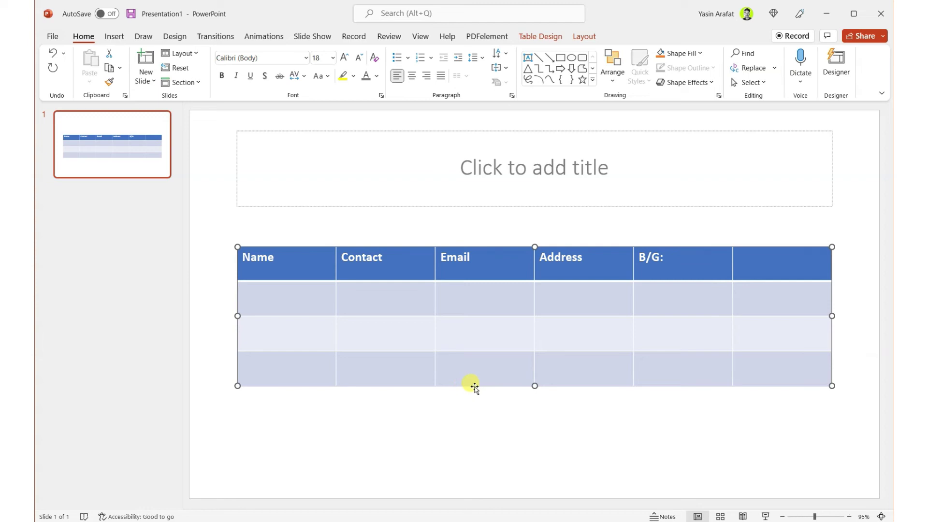
# Step: Apply the No Style, Table Grid style from the Table Design styles gallery
pyautogui.click(539, 36)
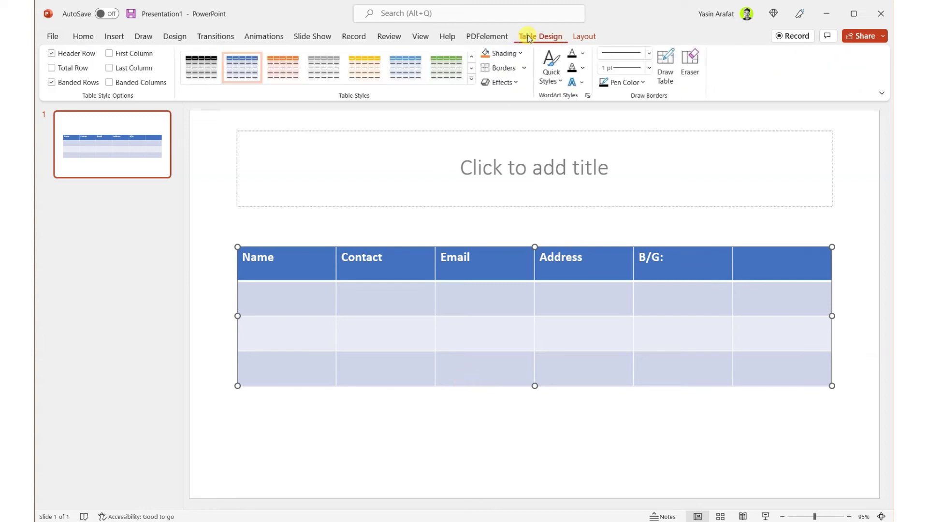
pyautogui.click(471, 82)
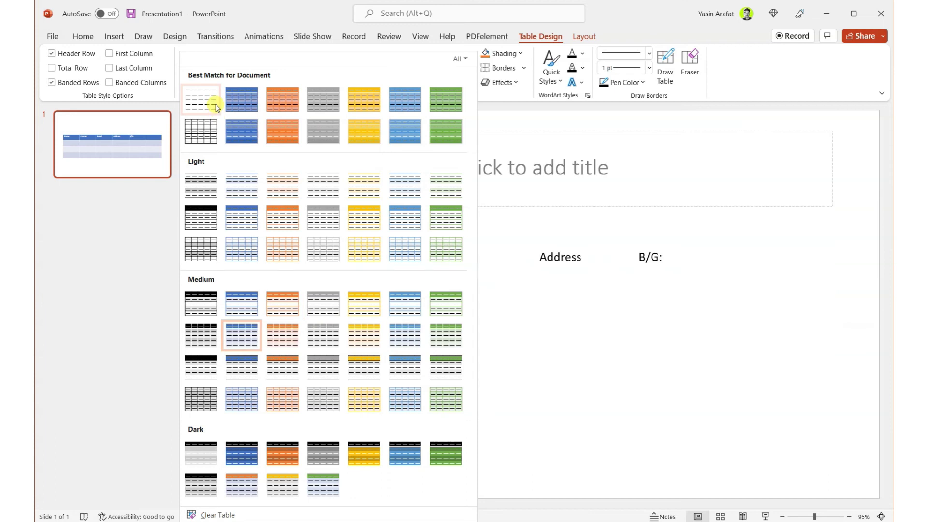
pyautogui.click(202, 141)
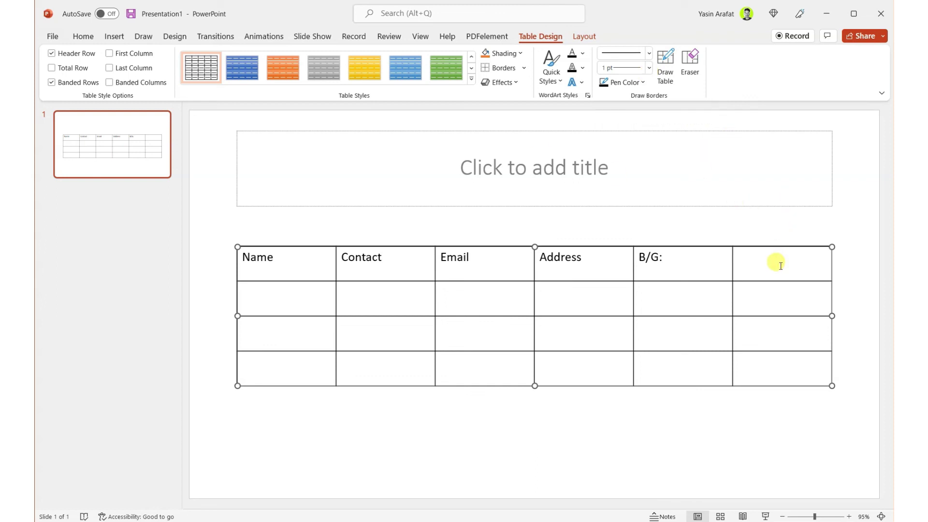
# Step: Select the empty sixth column and switch on the Eraser for cell borders
pyautogui.moveTo(754, 279); pyautogui.dragTo(797, 368)
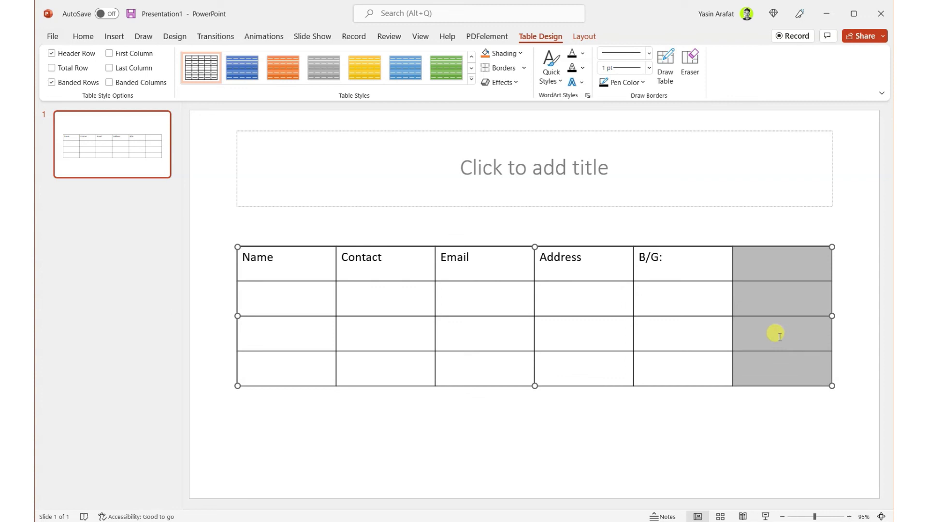
pyautogui.click(689, 67)
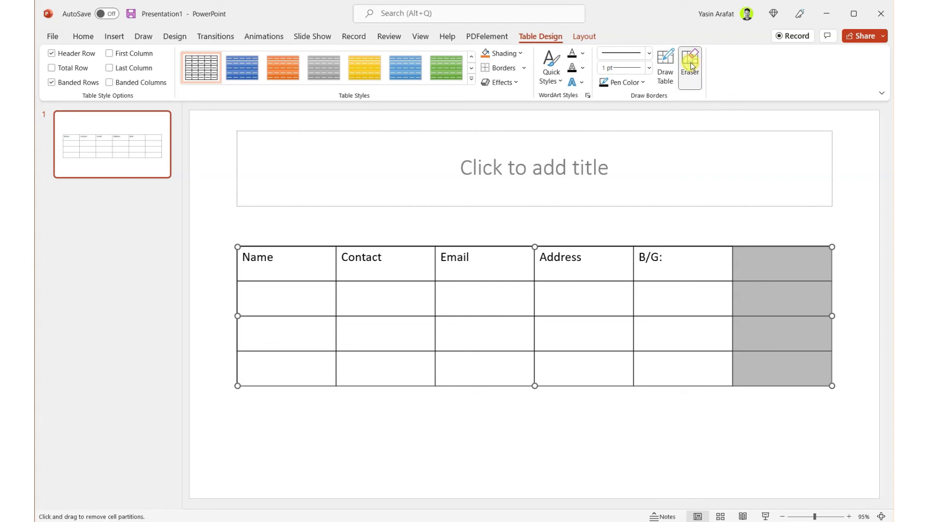